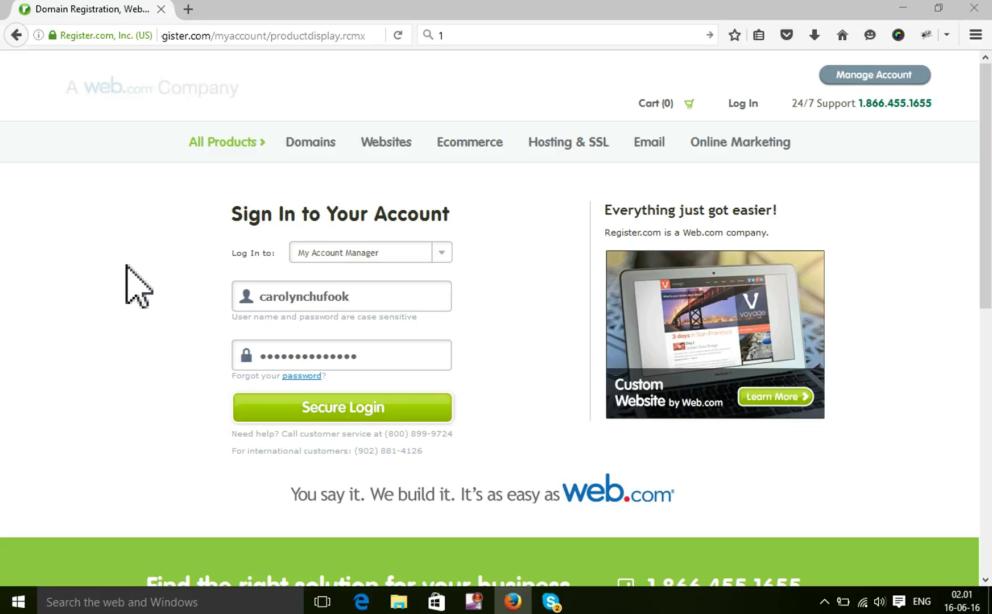
Sign in through Secure Login and show the account's Domains/Services table under My Accounts
left_click(375, 409)
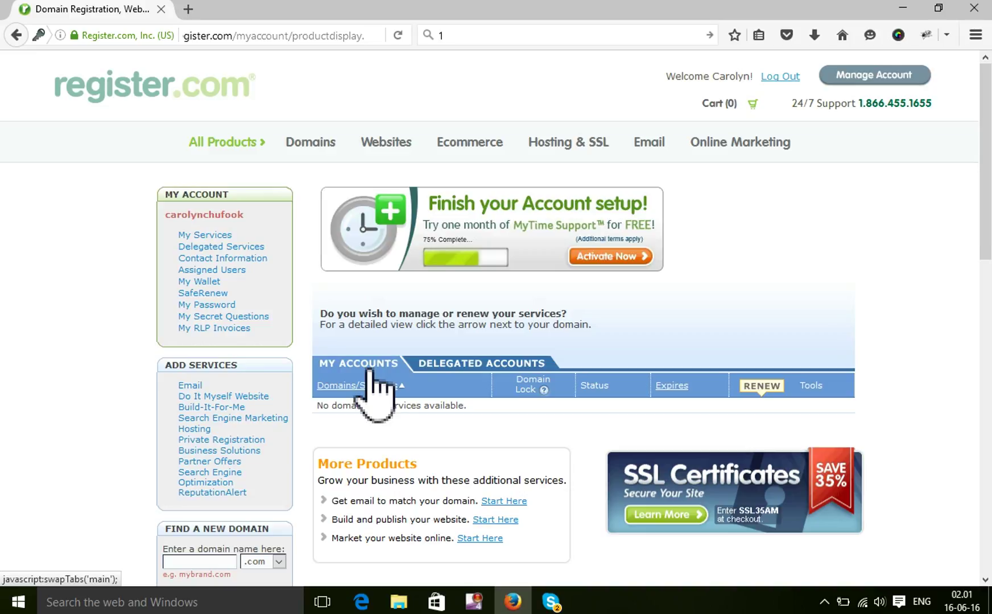
left_click(458, 365)
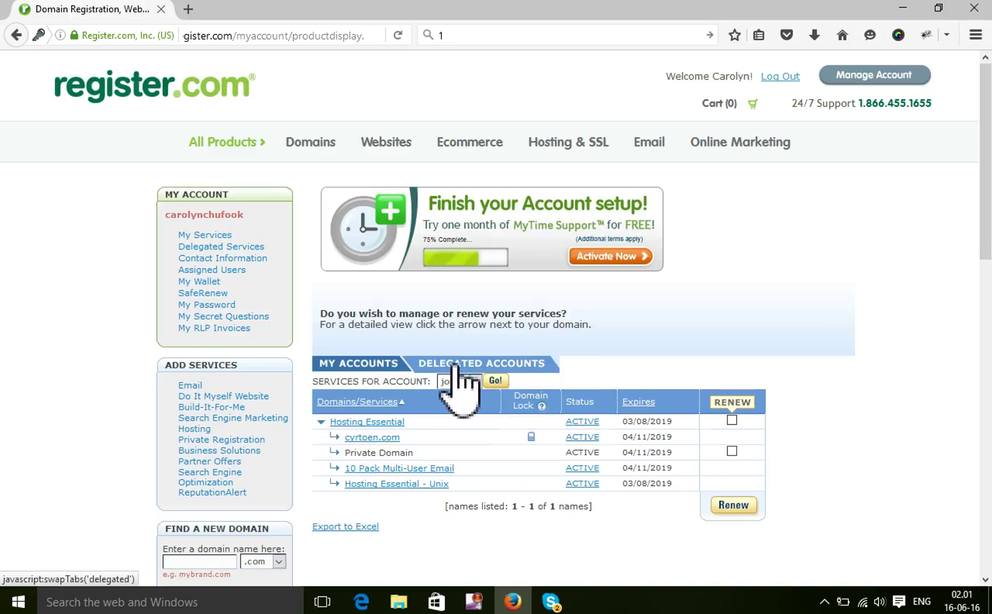
Open the Hosting Essential - Unix service and scroll down to its Essential Tools
left_click(376, 484)
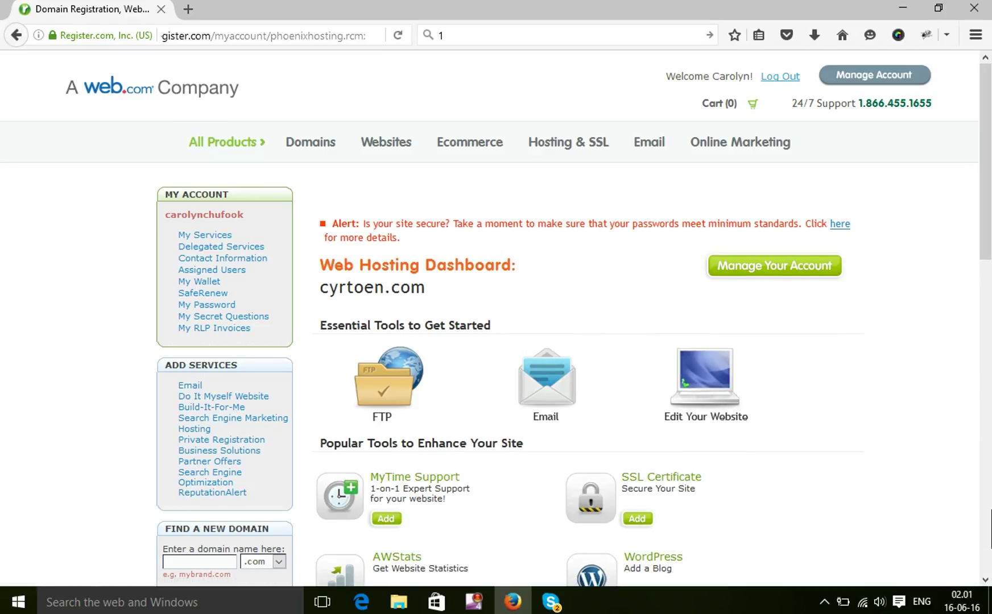
scroll(962, 455, "down", 3)
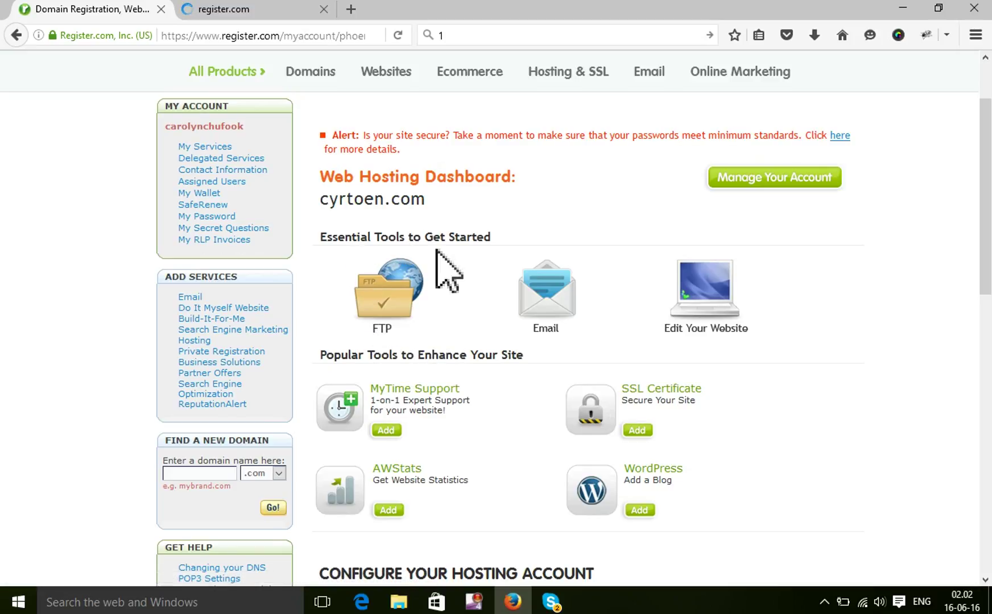
Switch to the control panel tab and look through the FTP Account Manager page
left_click(228, 10)
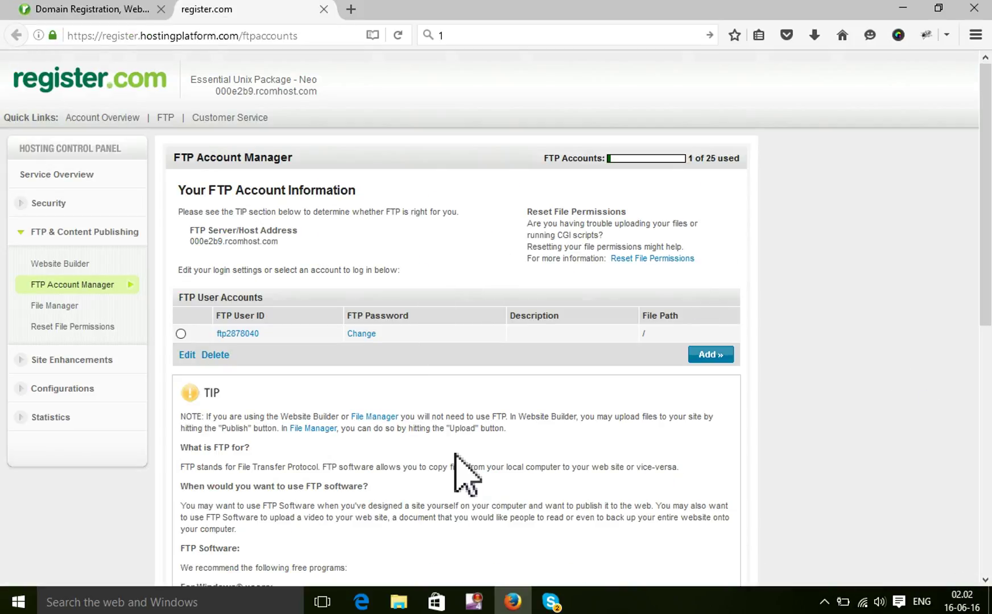
scroll(454, 387, "down", 10)
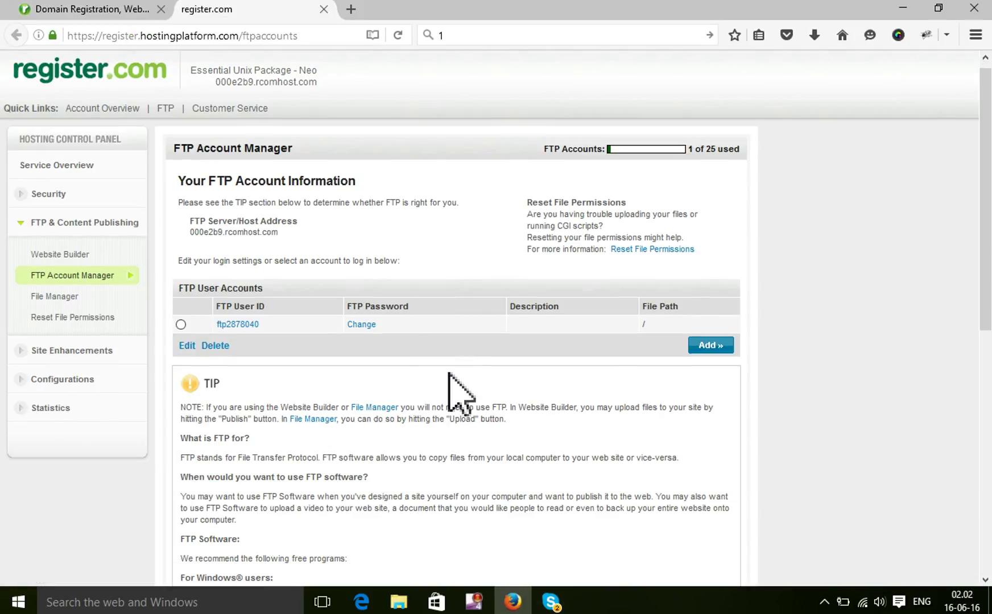
scroll(490, 438, "up", 10)
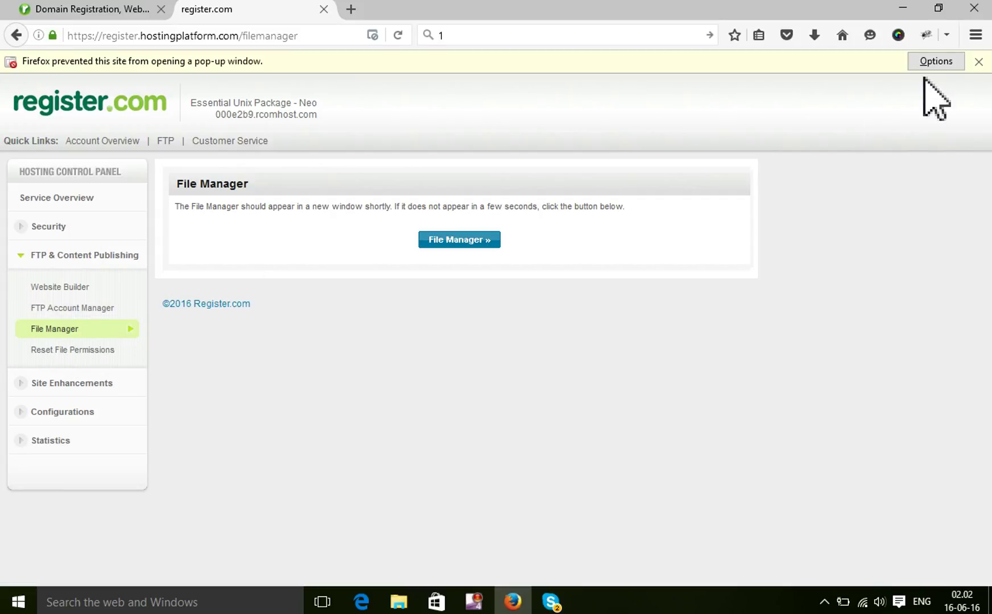
Dismiss the blocked pop-up notice on the File Manager page
left_click(979, 61)
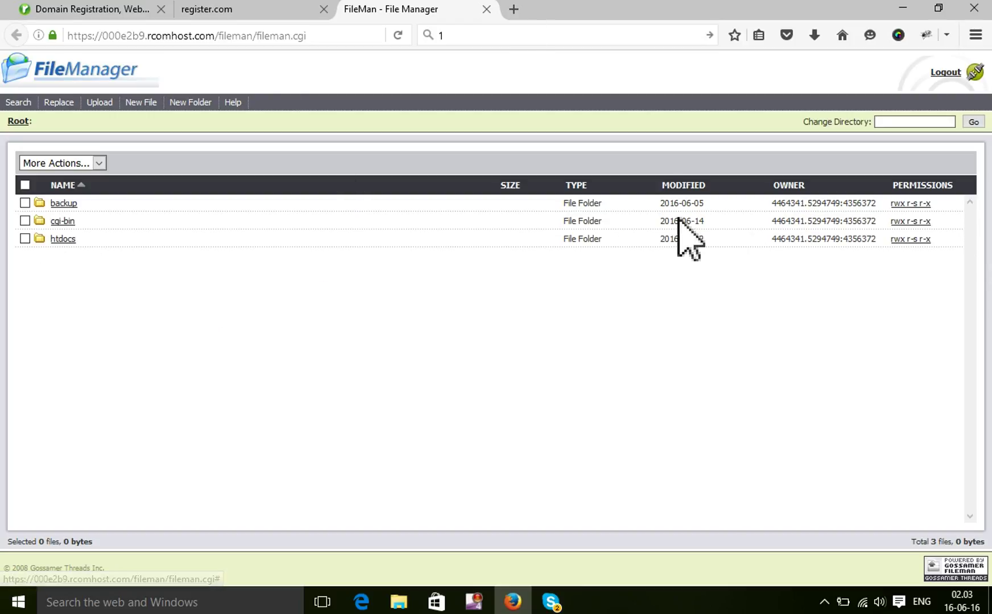
Browse into /htdocs/wordpress1 and deselect the shakil file
left_click(63, 240)
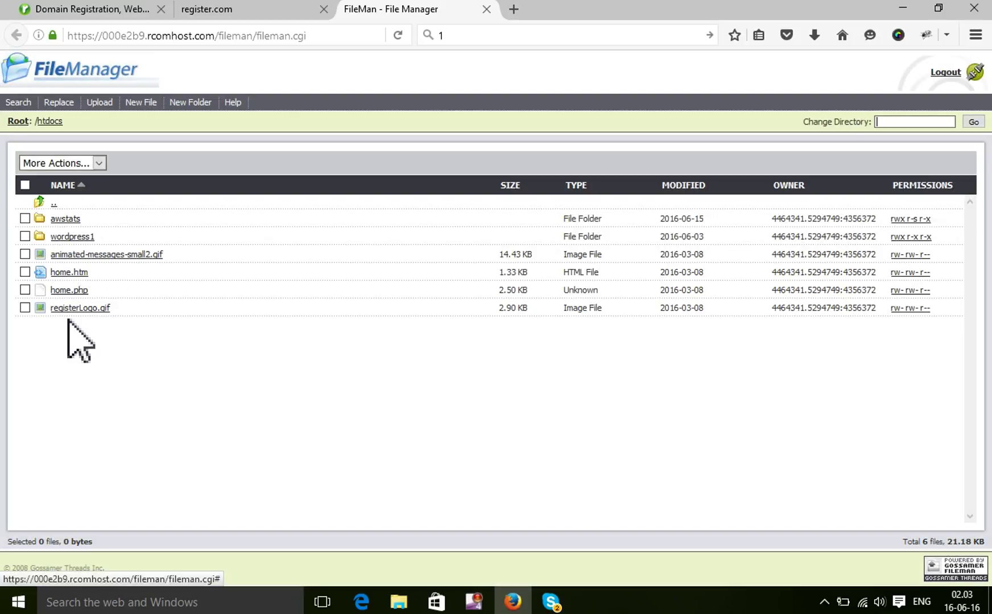
left_click(73, 235)
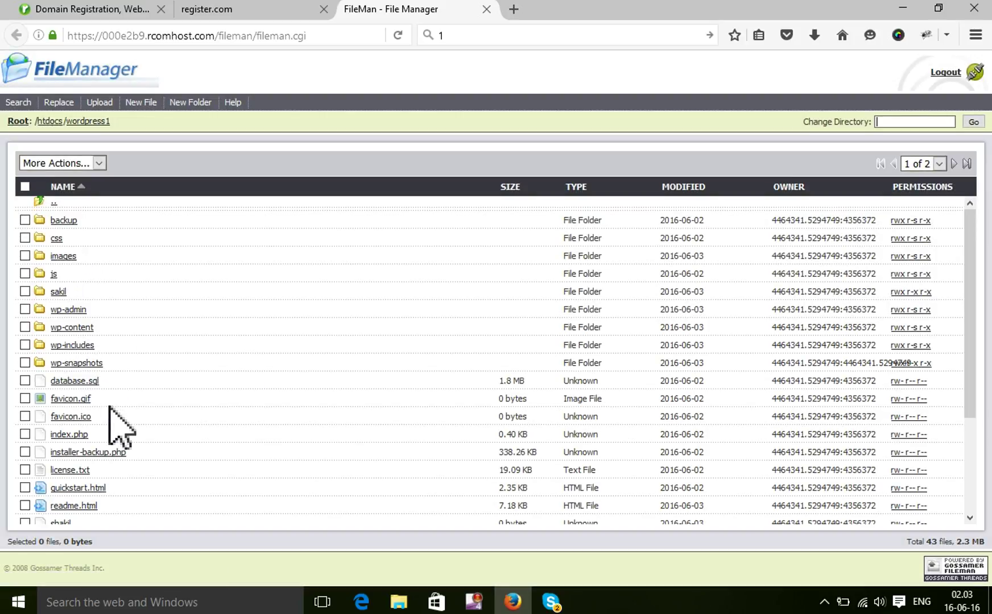
scroll(108, 398, "down", 4)
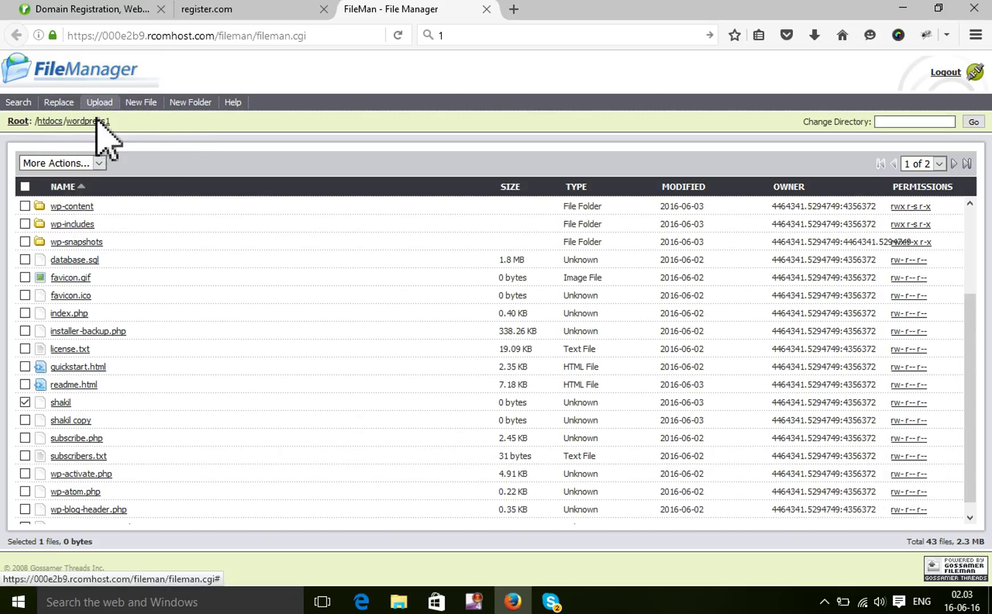
left_click(24, 403)
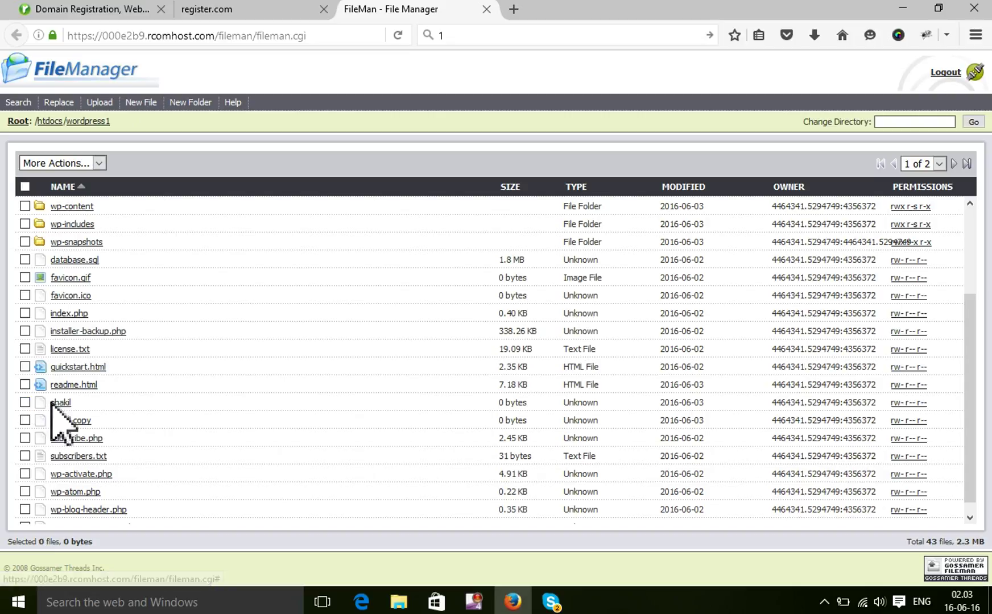
Upload index.jpg from the desktop's New folder into wordpress1
left_click(100, 103)
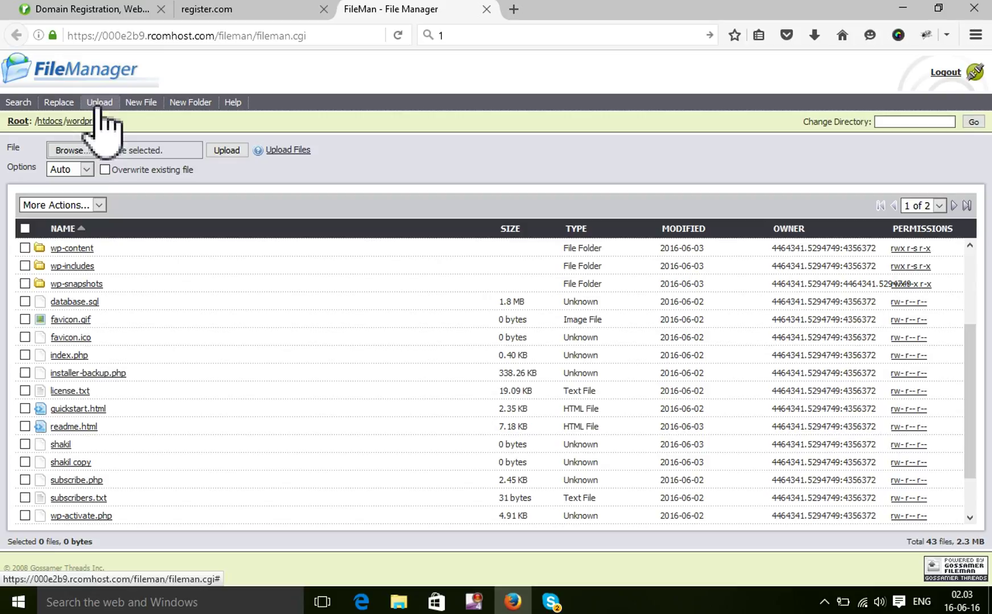
left_click(73, 150)
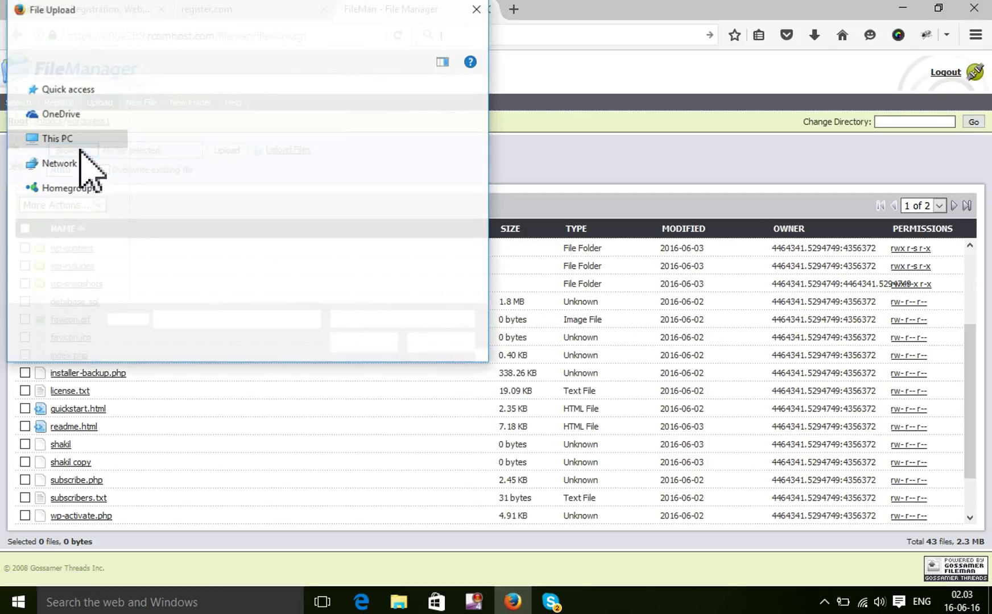
double_click(199, 108)
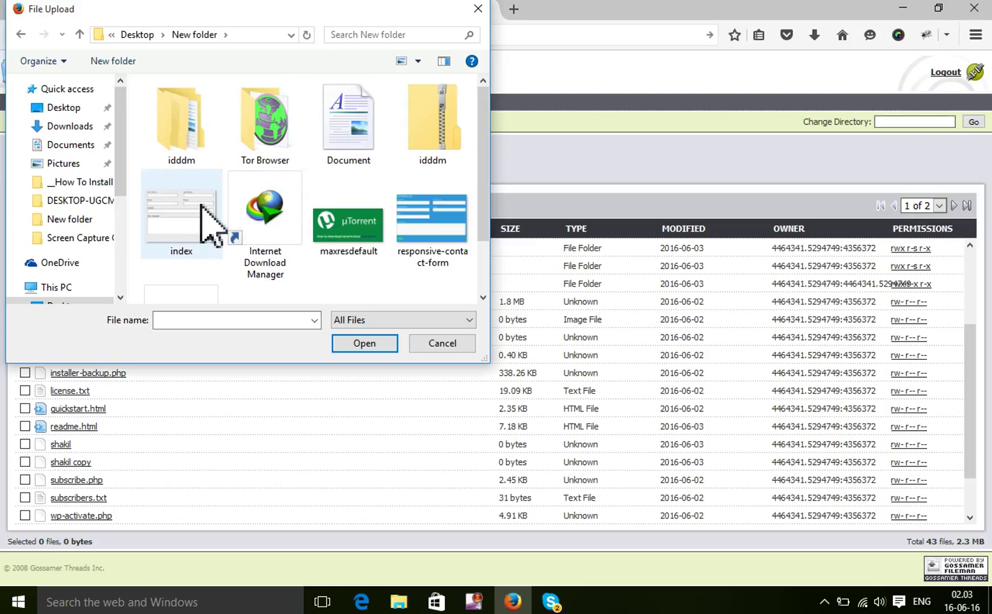
double_click(194, 208)
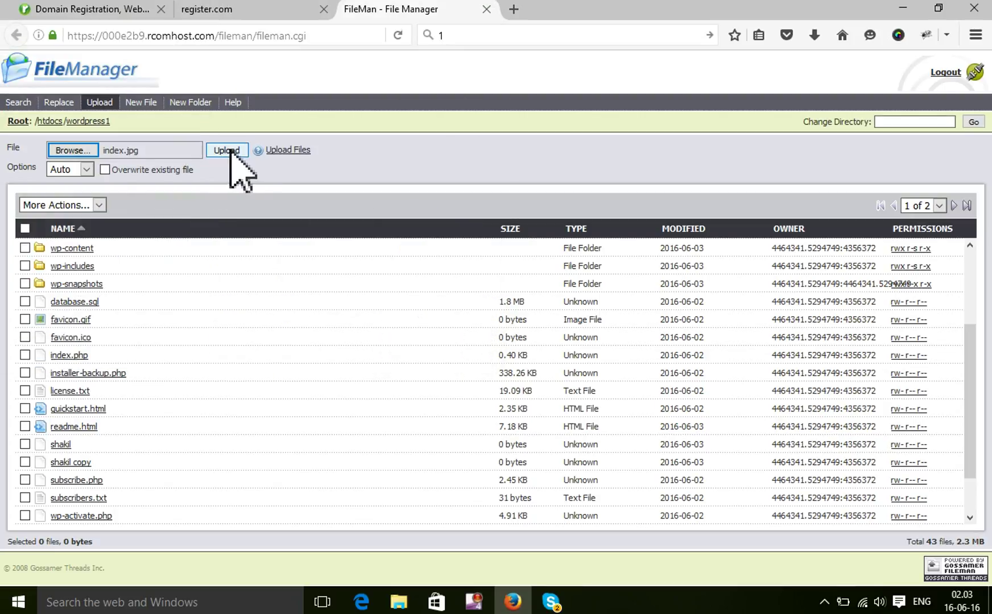
left_click(228, 151)
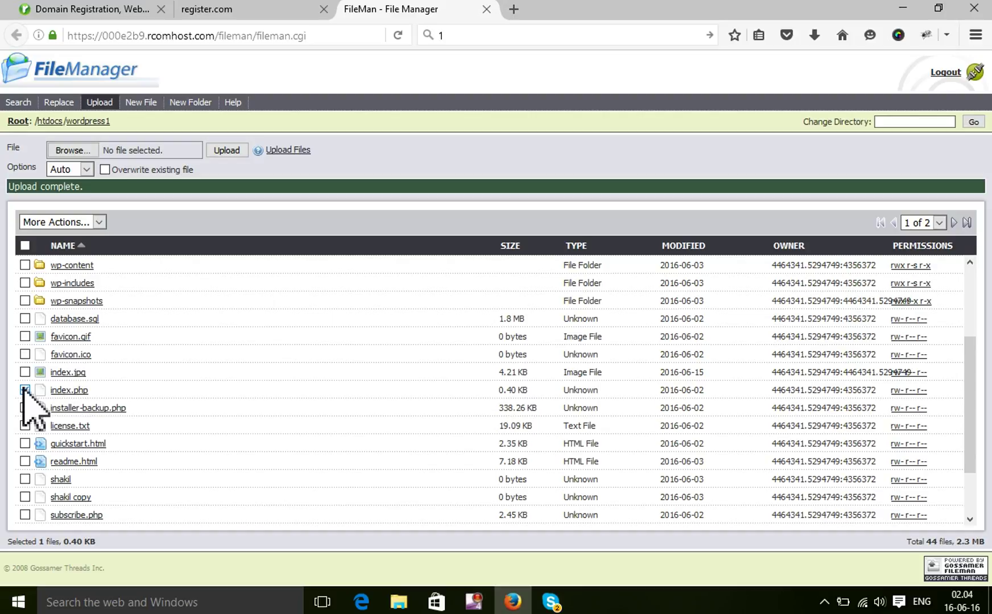
Keep the upload transfer mode on Auto and deselect index.php
key("Menu")
left_click(86, 168)
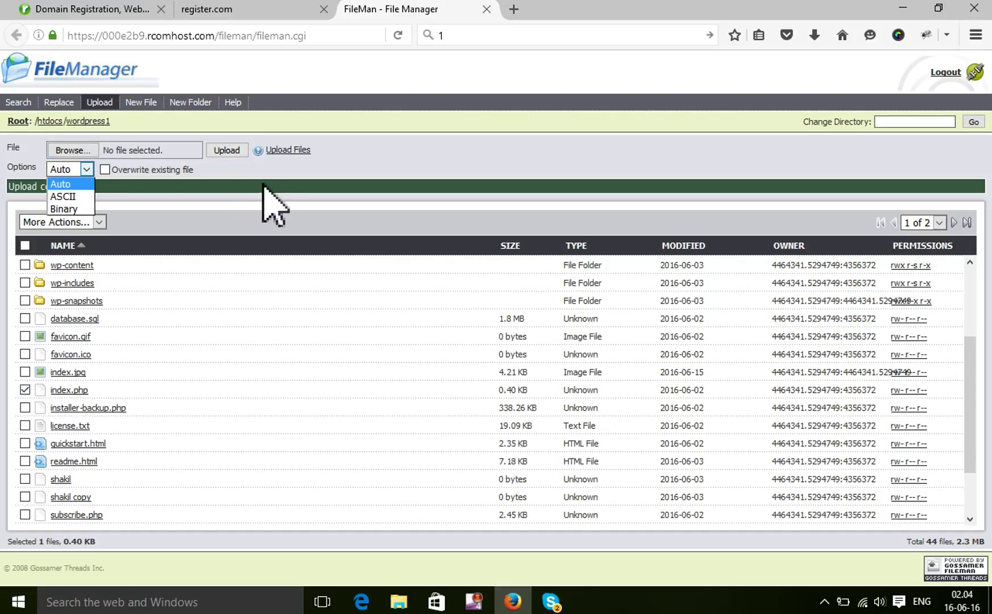
left_click(262, 184)
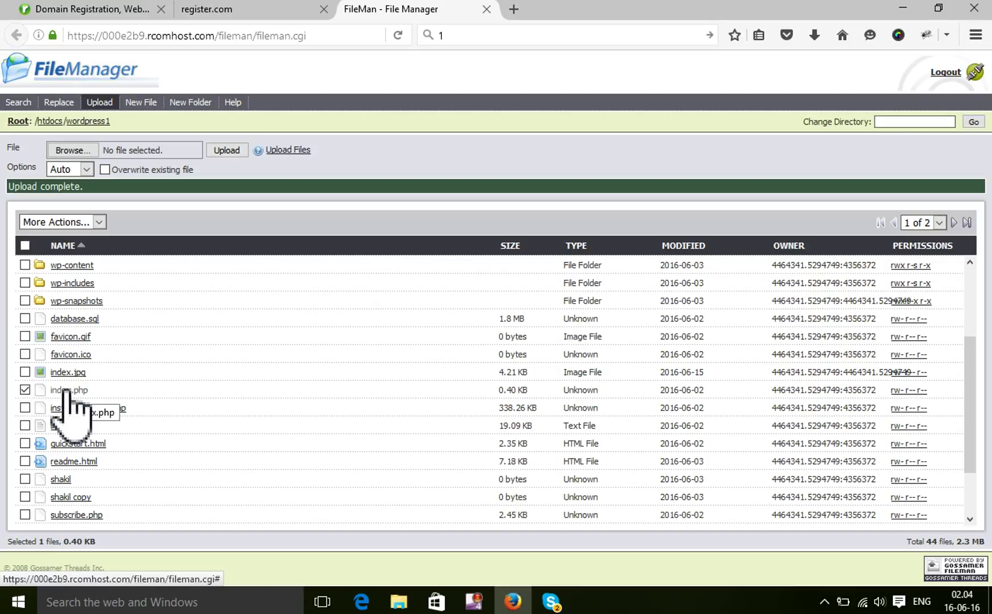
left_click(25, 391)
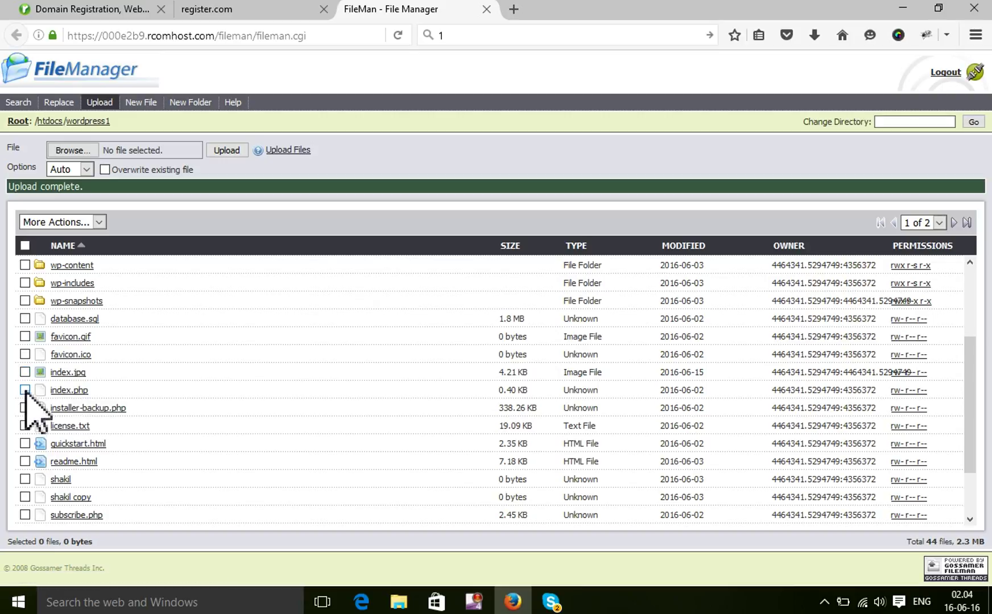
Insert 'sss' after 'application.' in index.php's header comment and save the file
left_click(62, 392)
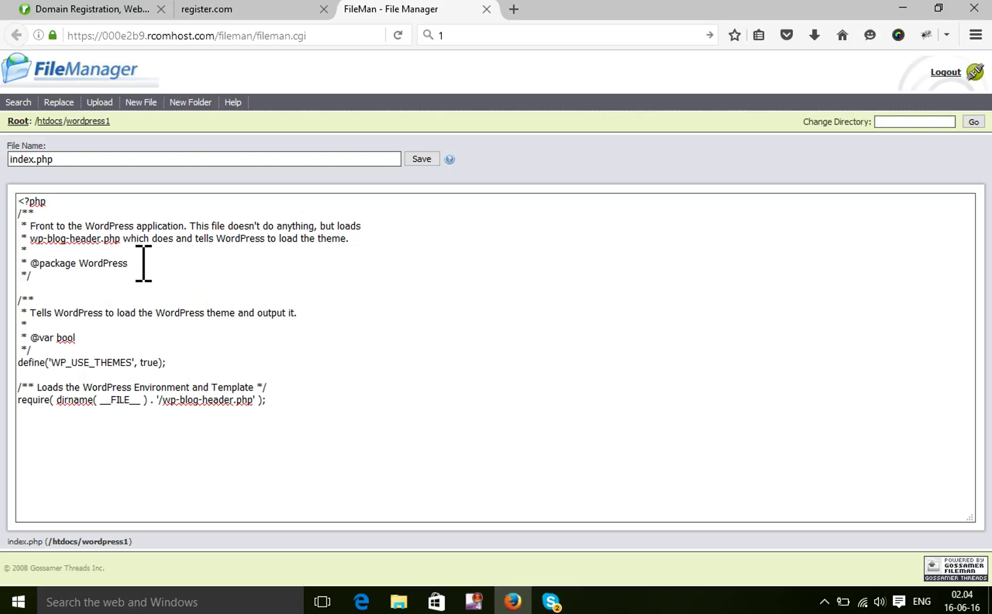
left_click(189, 226)
type("sss")
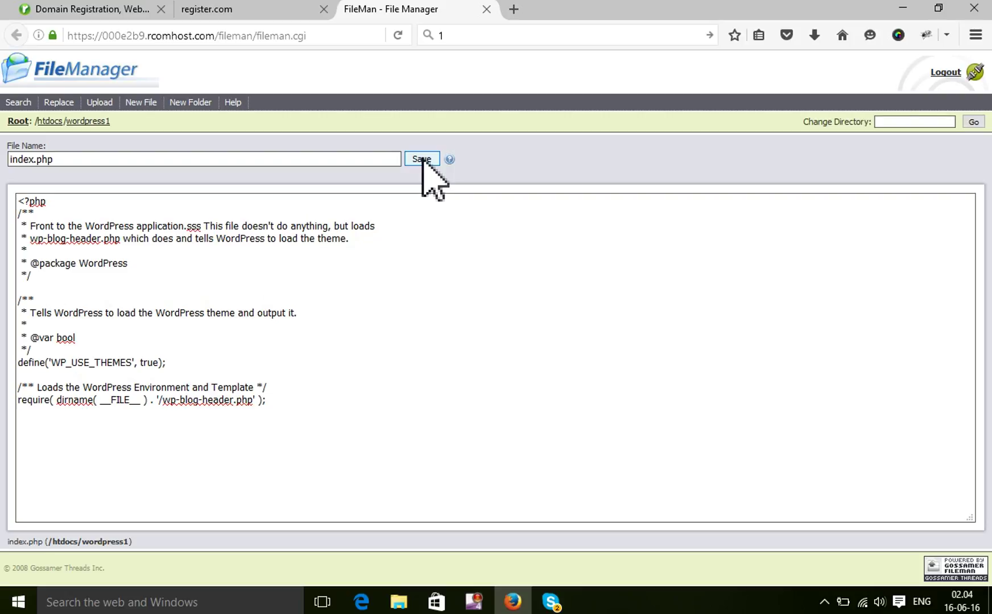
left_click(422, 159)
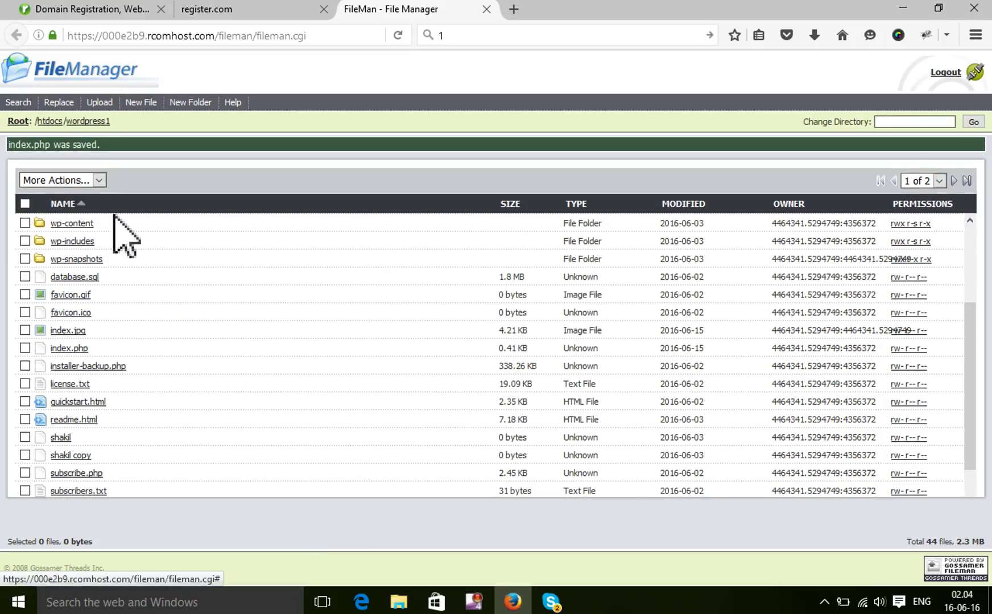
Back in the hosting control panel, expand the Site Enhancements and Configurations tool groups
left_click(267, 5)
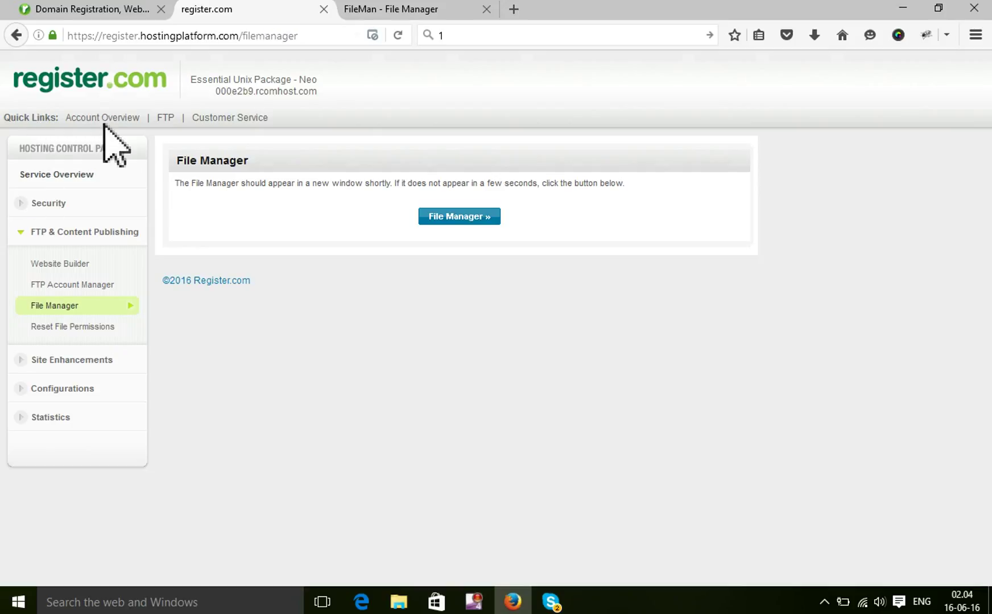
left_click(80, 17)
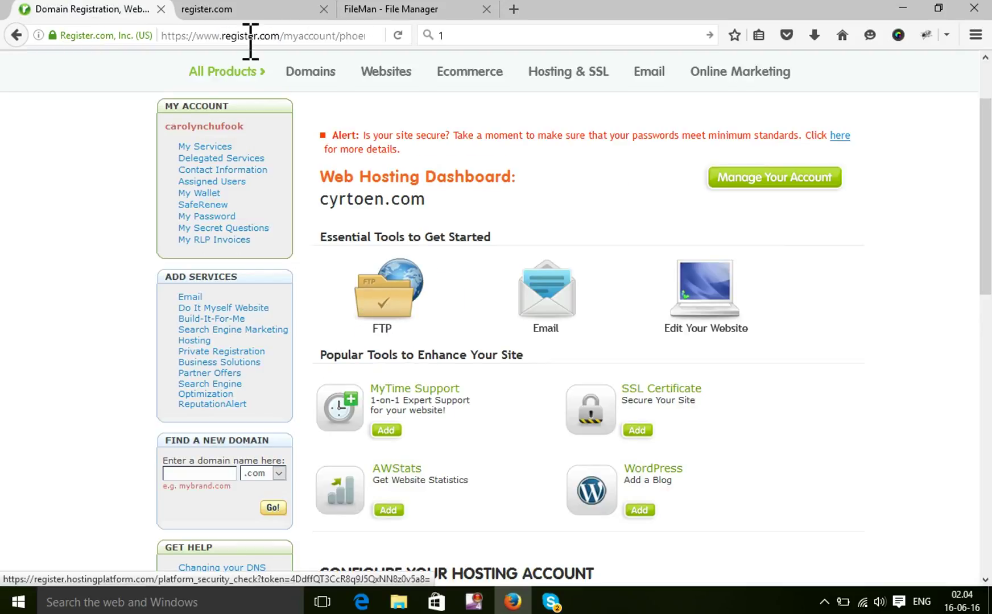
left_click(211, 11)
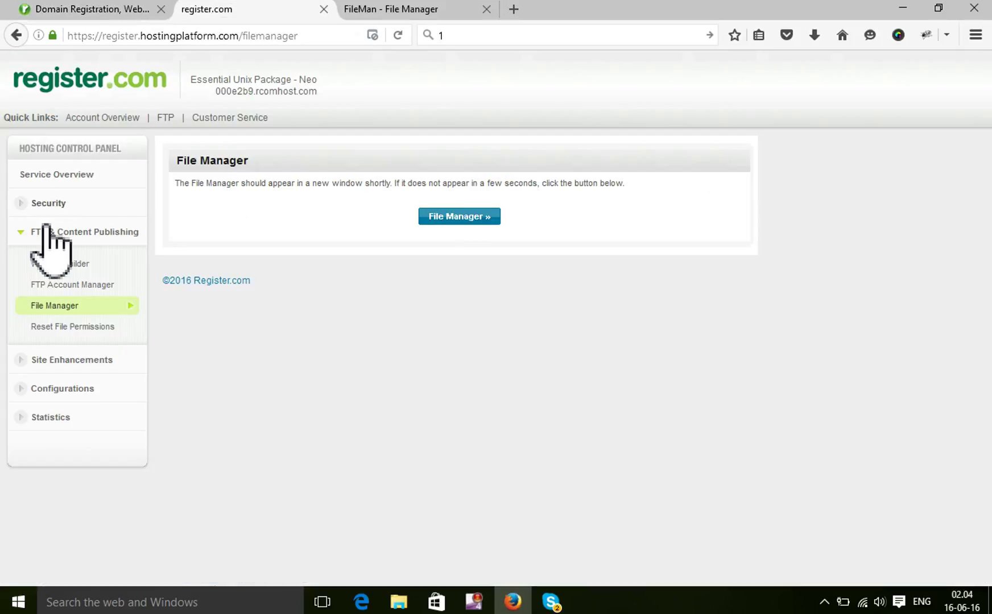
left_click(75, 361)
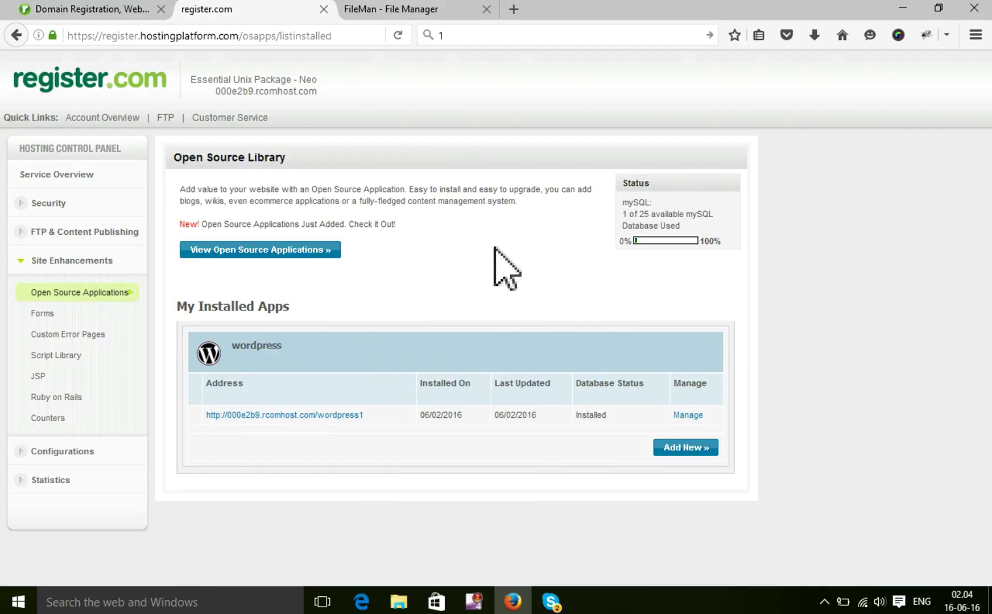
left_click(62, 452)
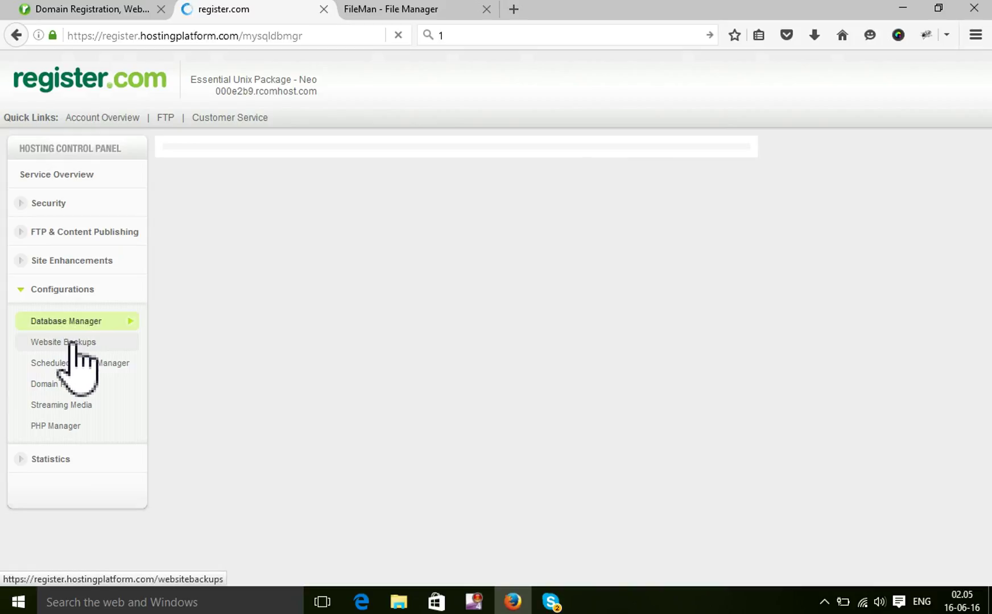
View the Website Backups page, collapse Configurations, and return to the Web Hosting Dashboard
left_click(73, 343)
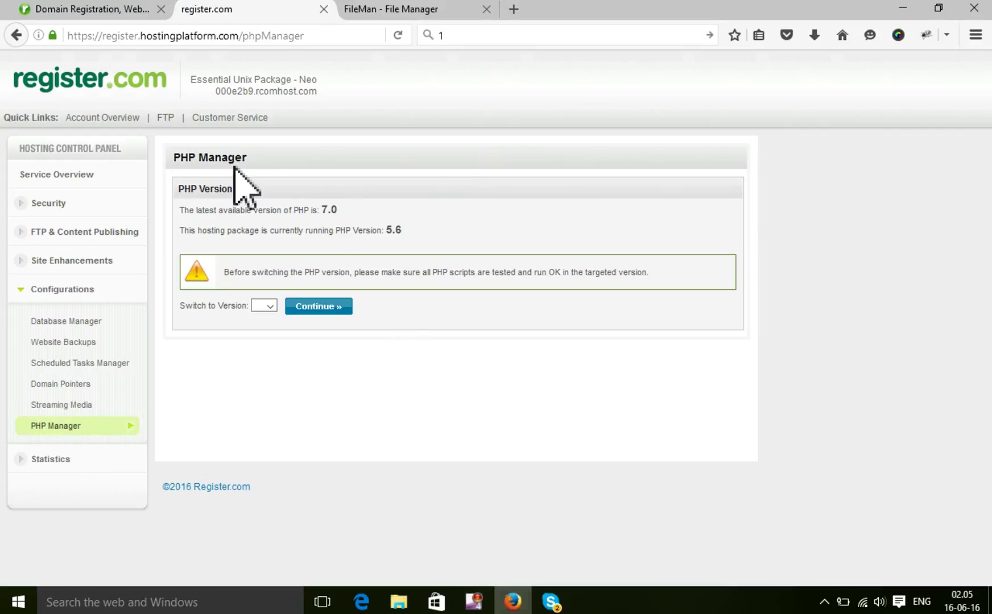
left_click(26, 289)
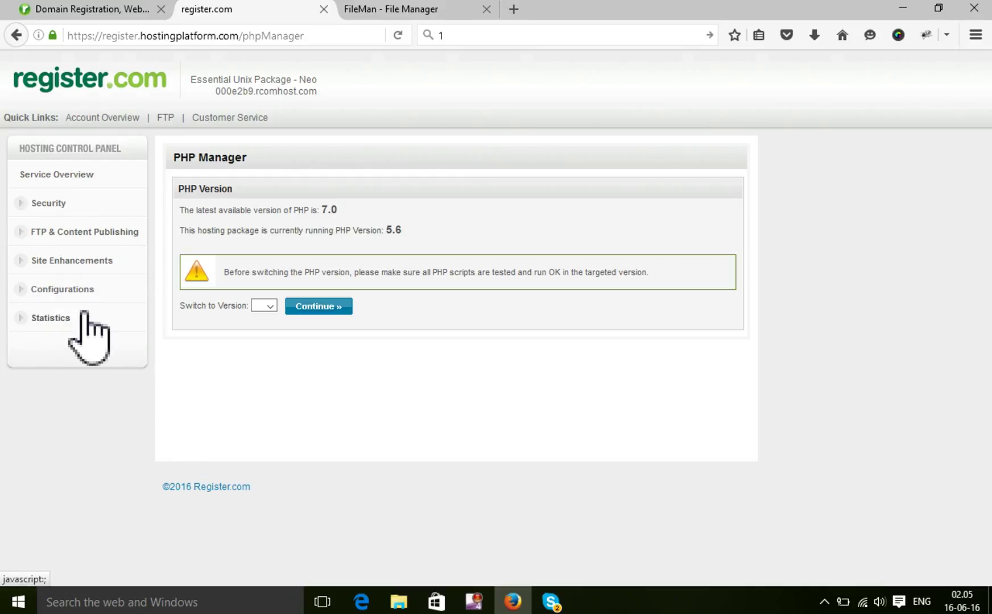
left_click(66, 9)
scroll(876, 450, "up", 2)
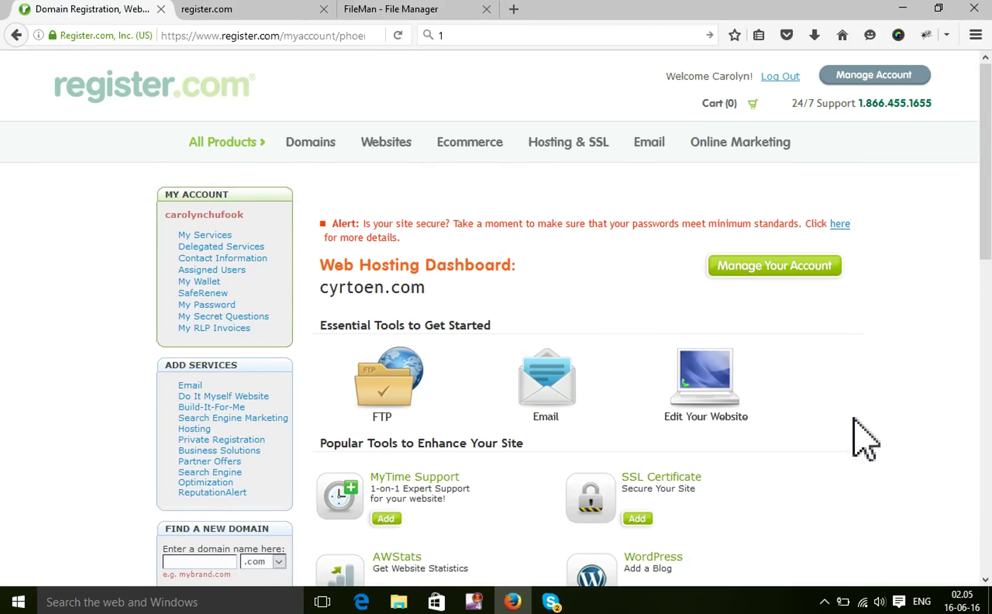
scroll(683, 342, "down", 6)
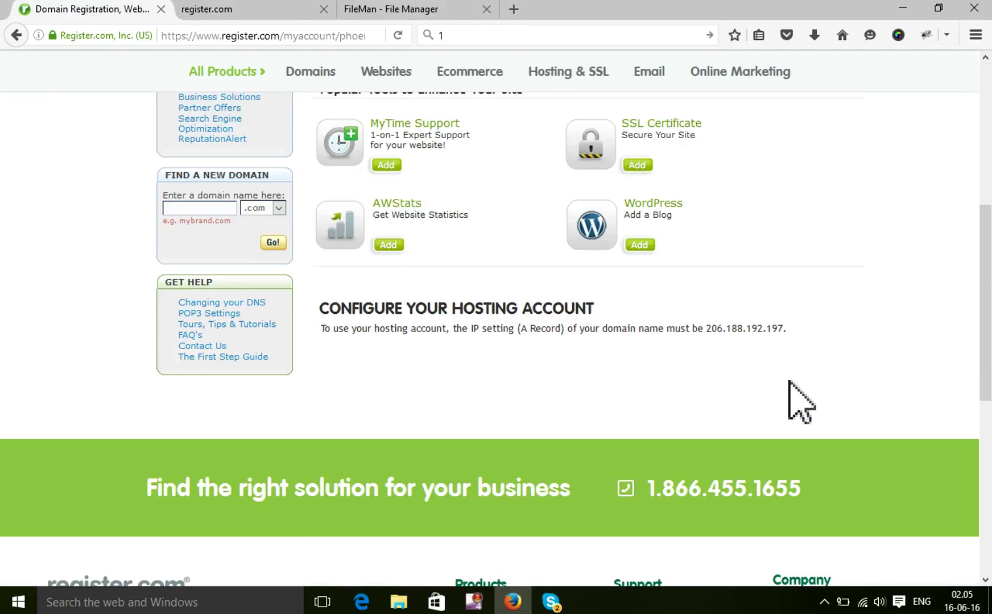
scroll(802, 403, "up", 5)
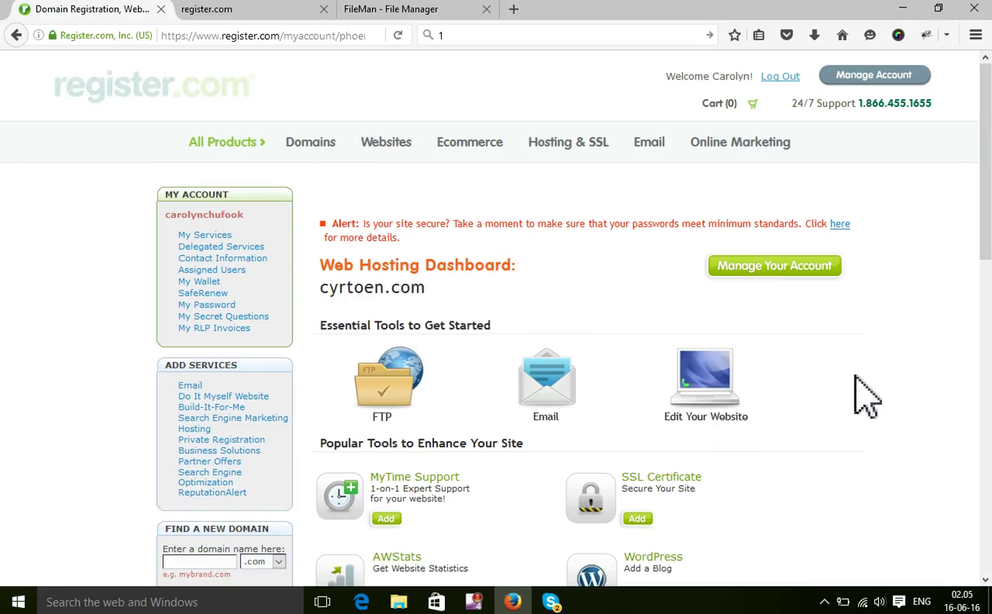